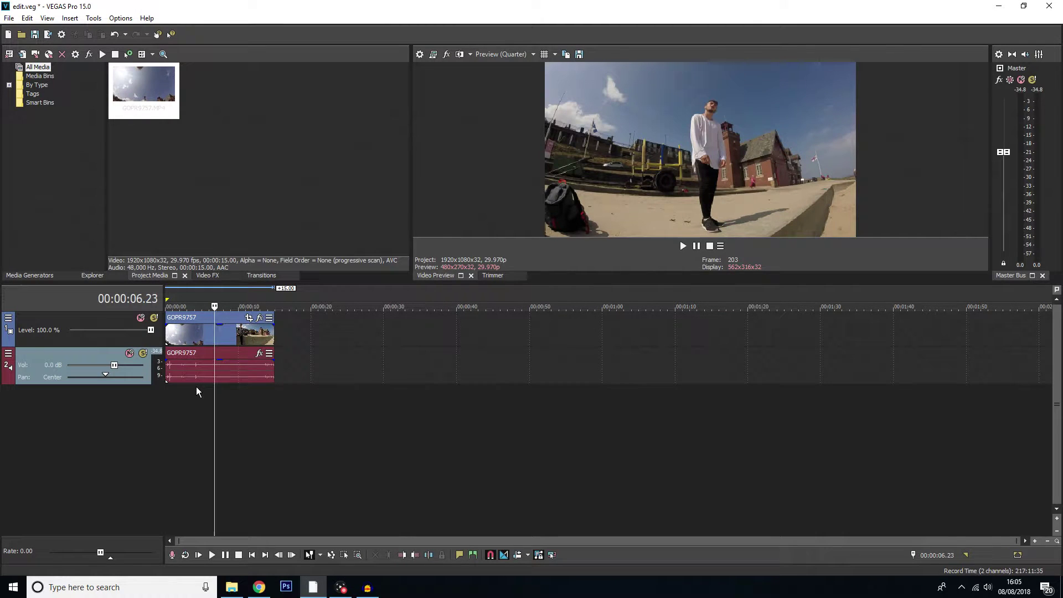
Split GOPR9757 at the playhead, play it back, and enlarge the video preview area.
key(s)
key(space)
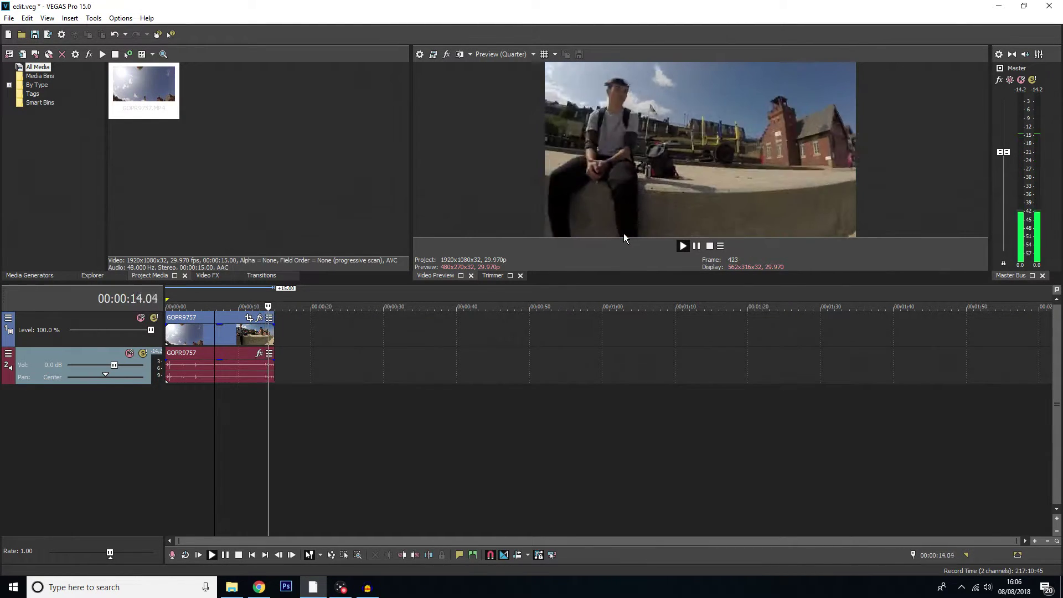
key(space)
scroll(408, 424, up, 3)
click(199, 343)
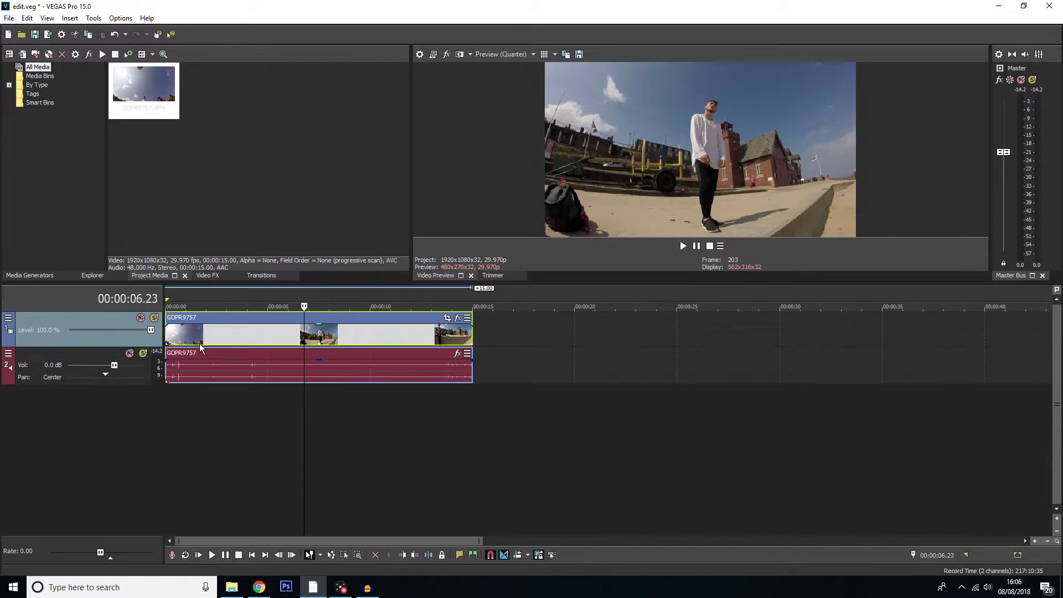
click(416, 336)
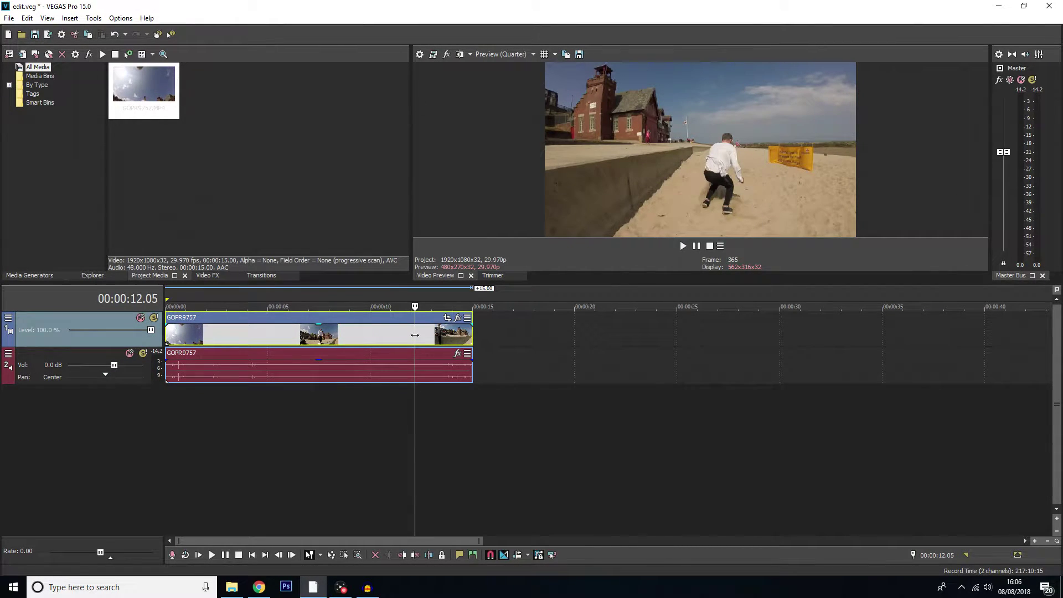
drag(482, 284, 481, 350)
Split the clip at 00:00:05.13, delete the opening part, and slide the remainder to 00:00:00.00.
click(295, 406)
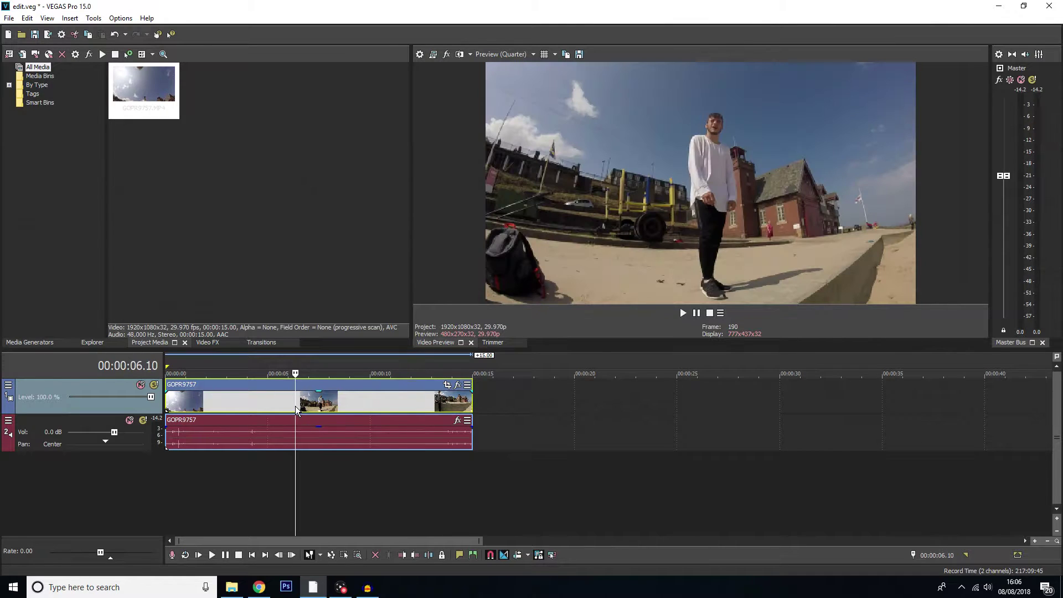
click(291, 406)
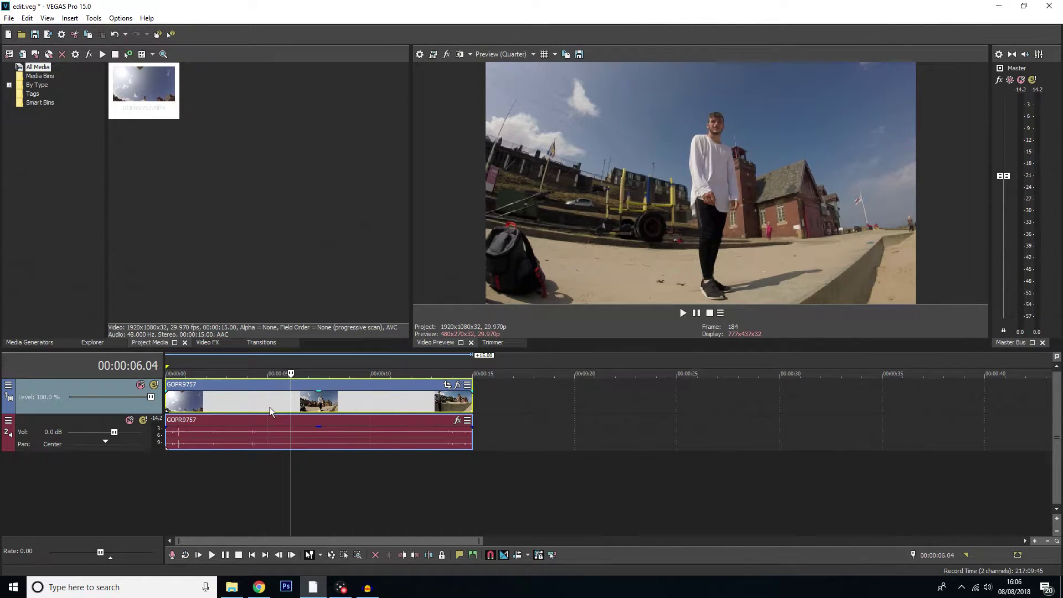
click(269, 407)
click(277, 406)
key(s)
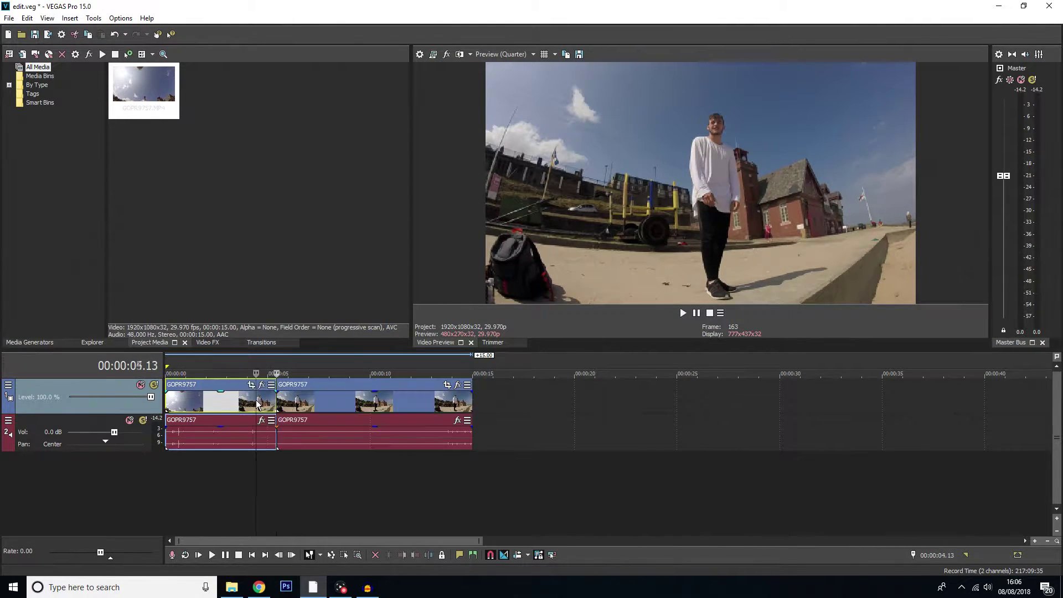
click(255, 406)
key(Delete)
drag(334, 409, 187, 404)
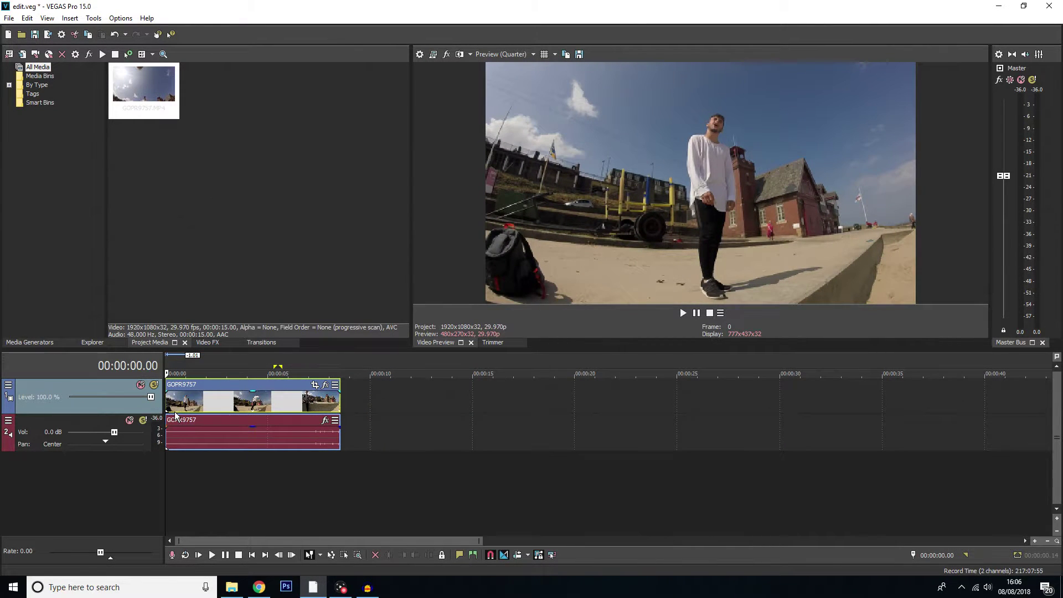
key(space)
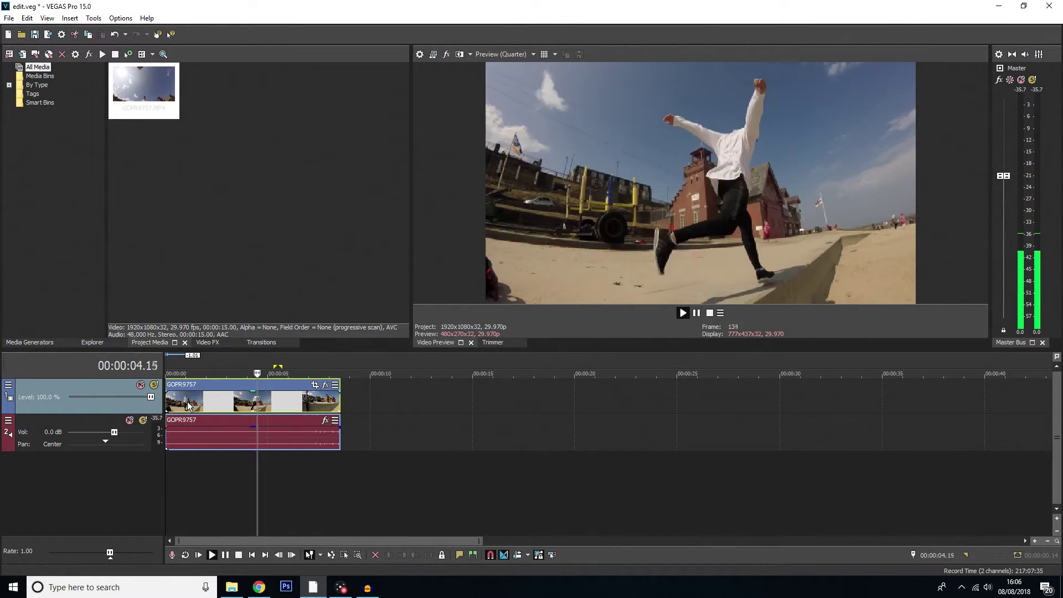
key(space)
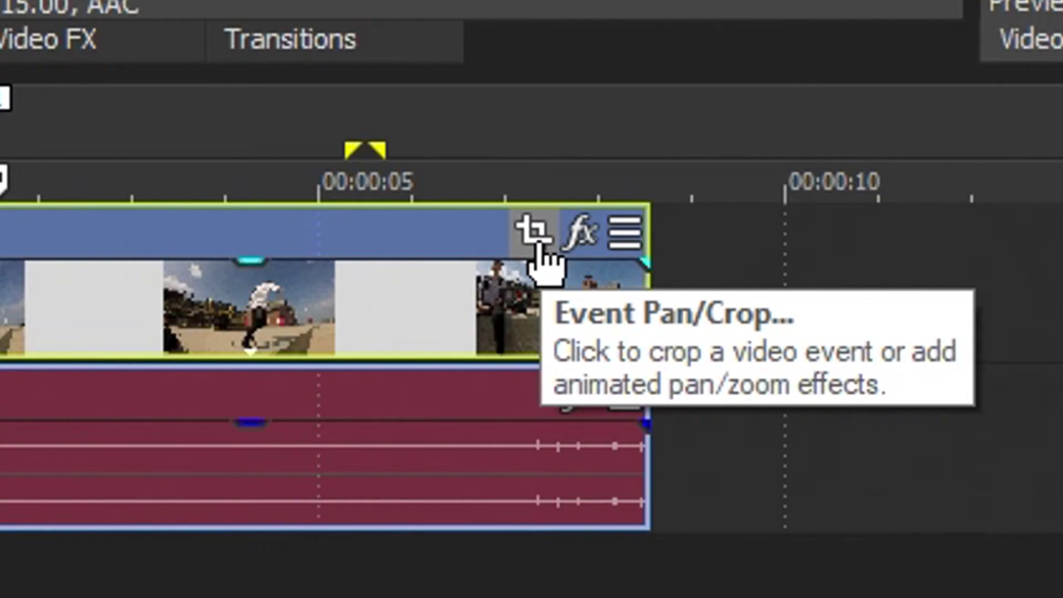
Open Event Pan/Crop and drag the crop frame in to about 1,176.3 × 448.2 around the subject.
click(537, 244)
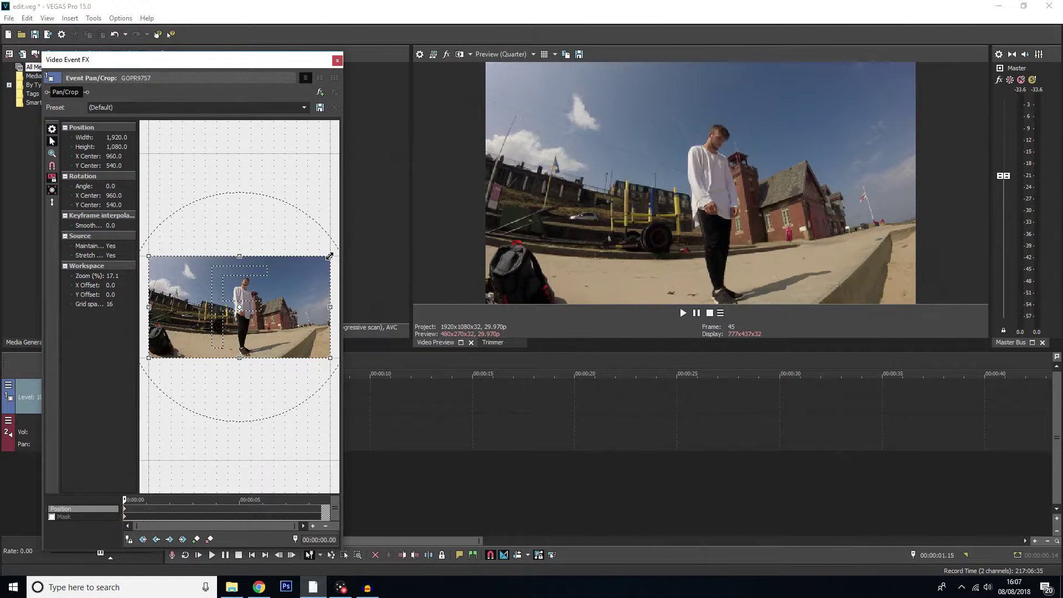
drag(329, 256, 290, 278)
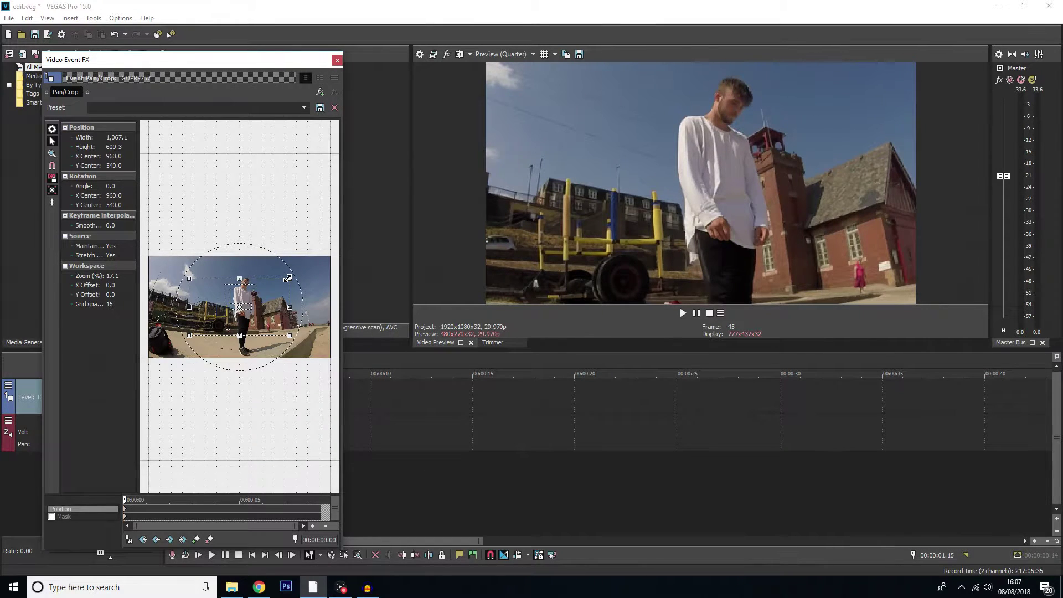
mouse_move(290, 278)
mouse_down()
mouse_move(259, 301)
mouse_move(257, 288)
mouse_move(279, 269)
mouse_move(263, 241)
mouse_move(310, 273)
mouse_move(252, 277)
mouse_move(278, 254)
mouse_move(312, 260)
mouse_move(265, 256)
mouse_move(280, 244)
mouse_move(303, 256)
mouse_move(302, 268)
mouse_up()
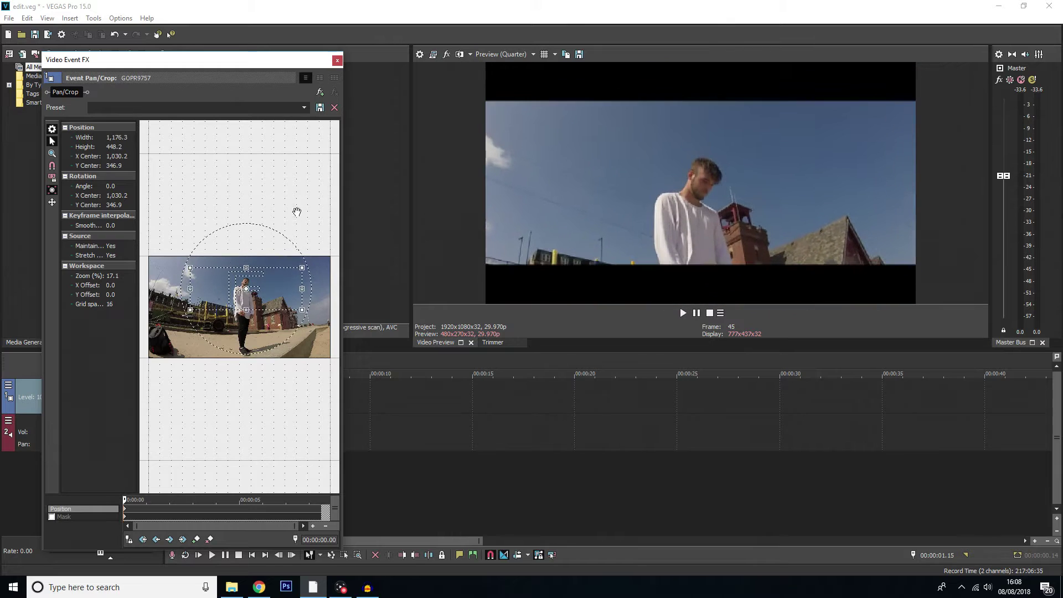
Restore the crop, reframe it to 651.1 × 366.2 over the subject's face, and shrink the FX window.
right_click(265, 292)
click(291, 304)
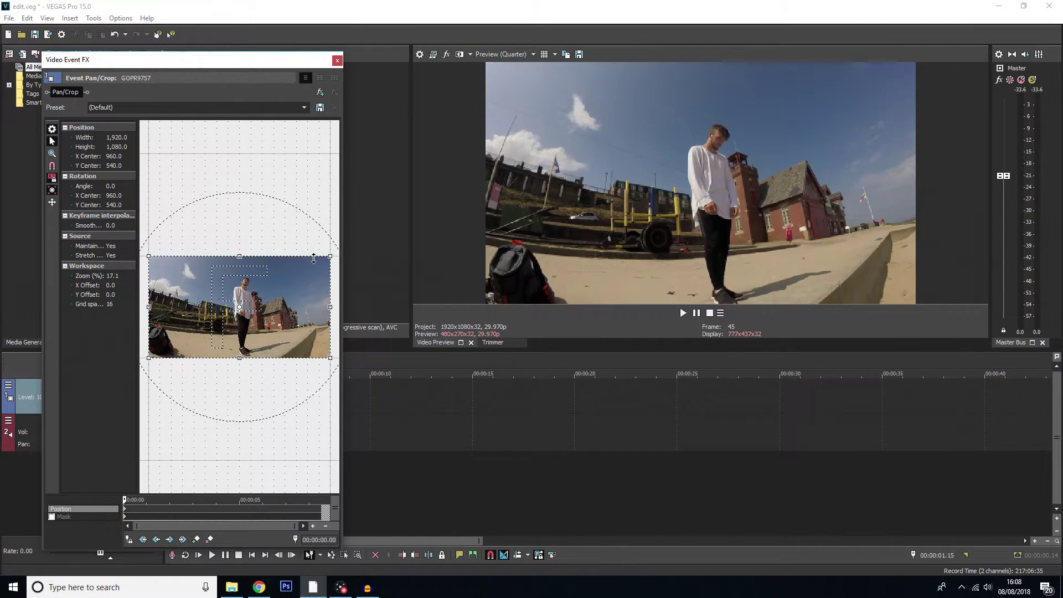
drag(312, 259, 312, 286)
drag(252, 299, 261, 276)
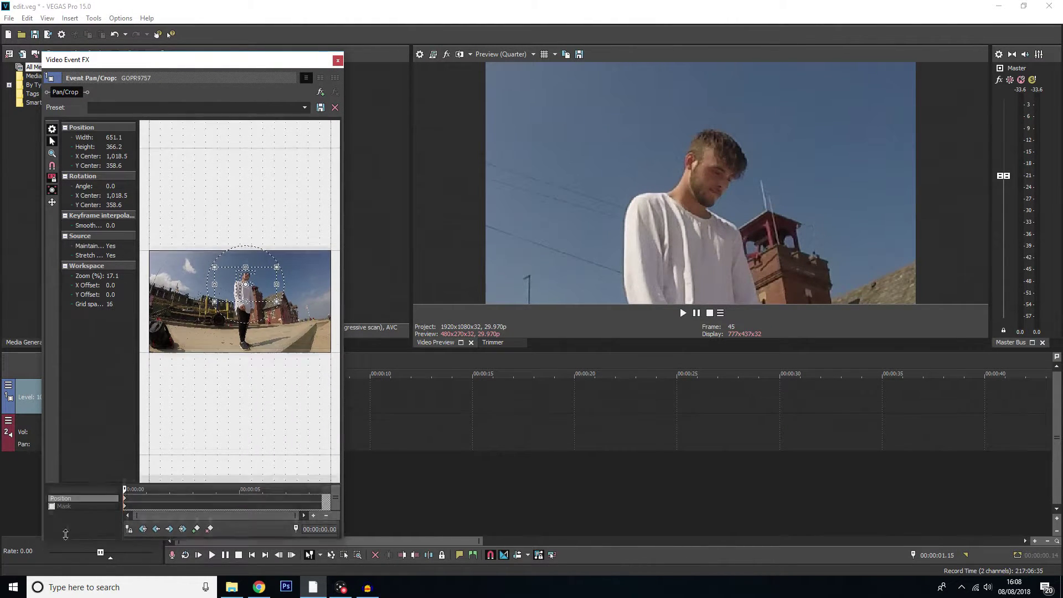
drag(65, 545, 65, 296)
Play the zoomed-in clip, then scrub forward along the Pan/Crop keyframe timeline.
click(176, 409)
key(space)
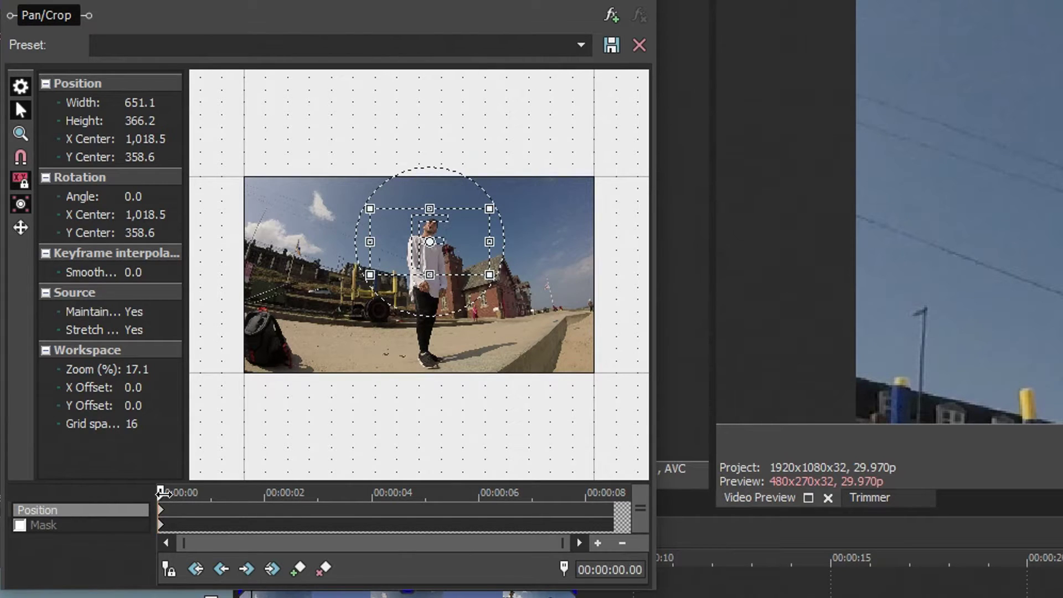
drag(160, 491, 403, 491)
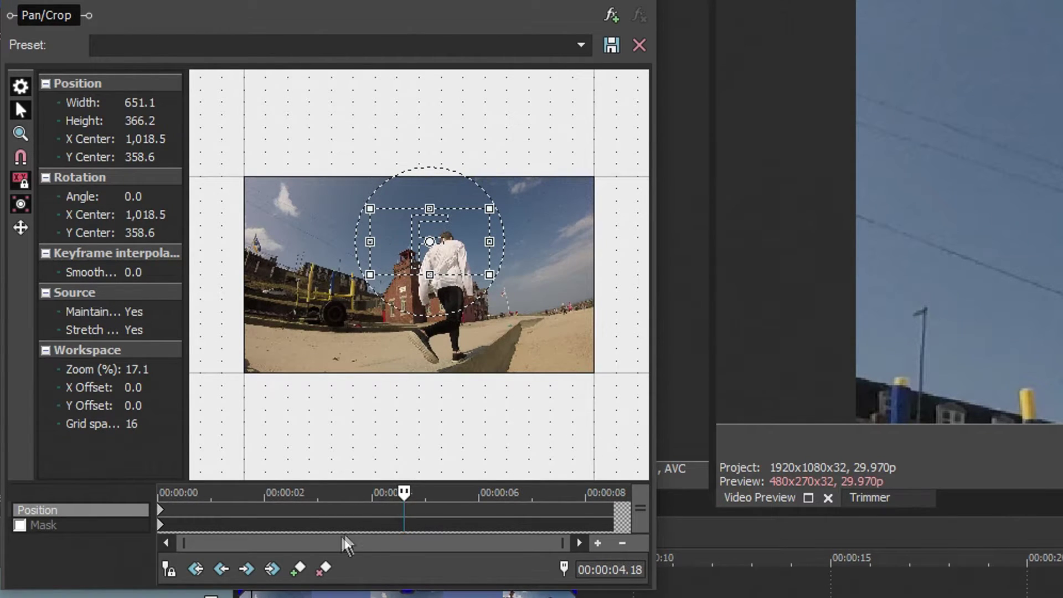
Add a Position keyframe at 00:00:04.18 and compare it against the clip's first frame.
click(296, 573)
click(161, 514)
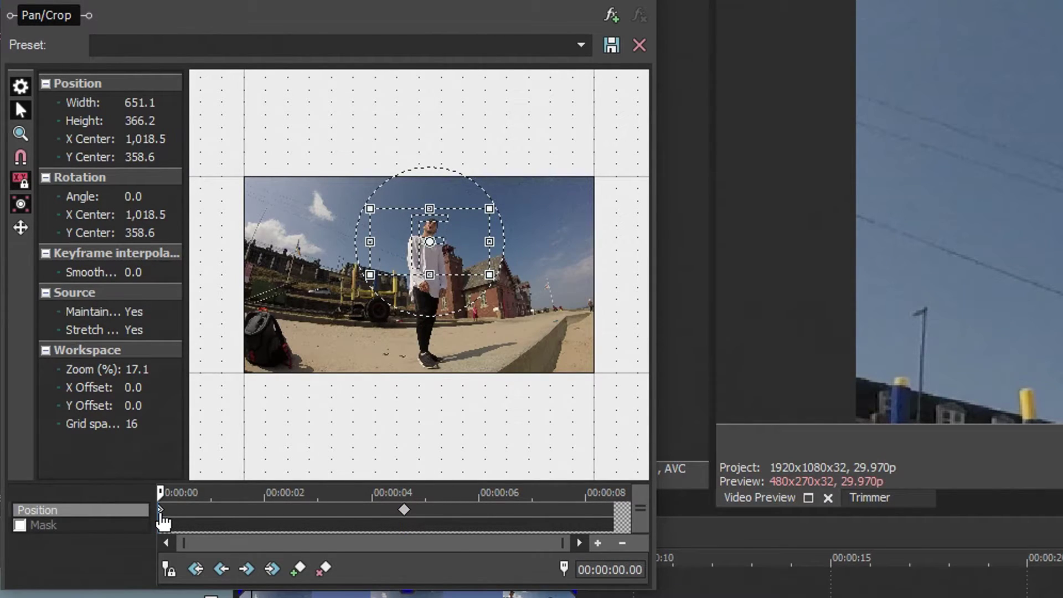
click(404, 509)
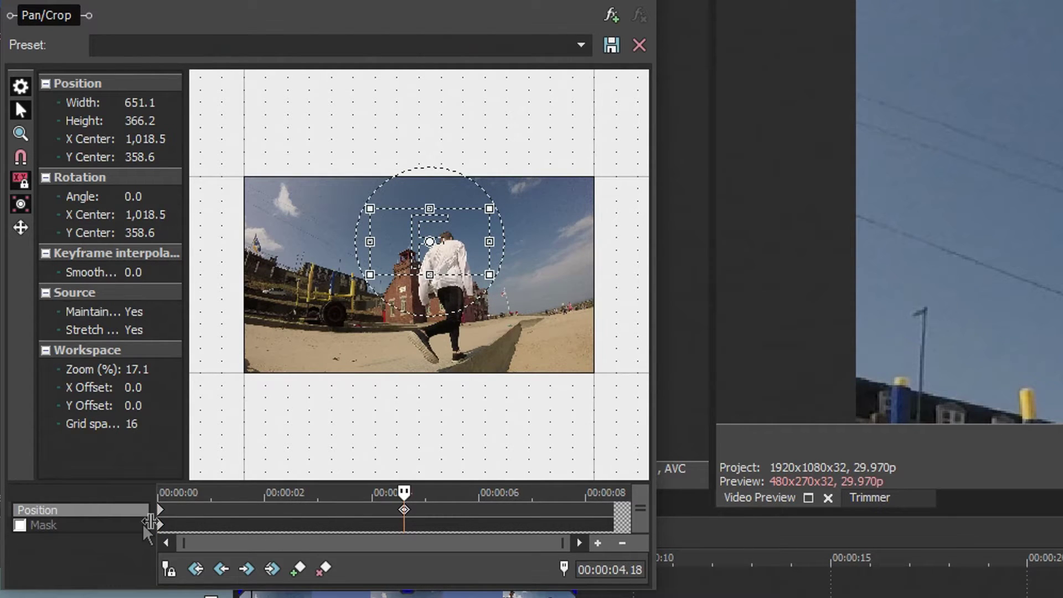
click(161, 515)
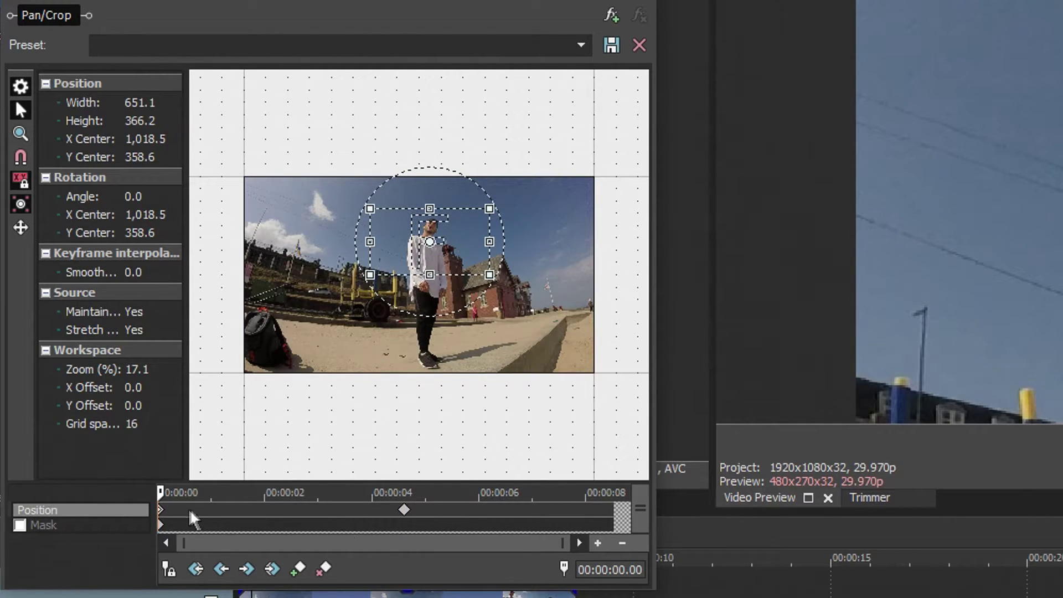
click(404, 510)
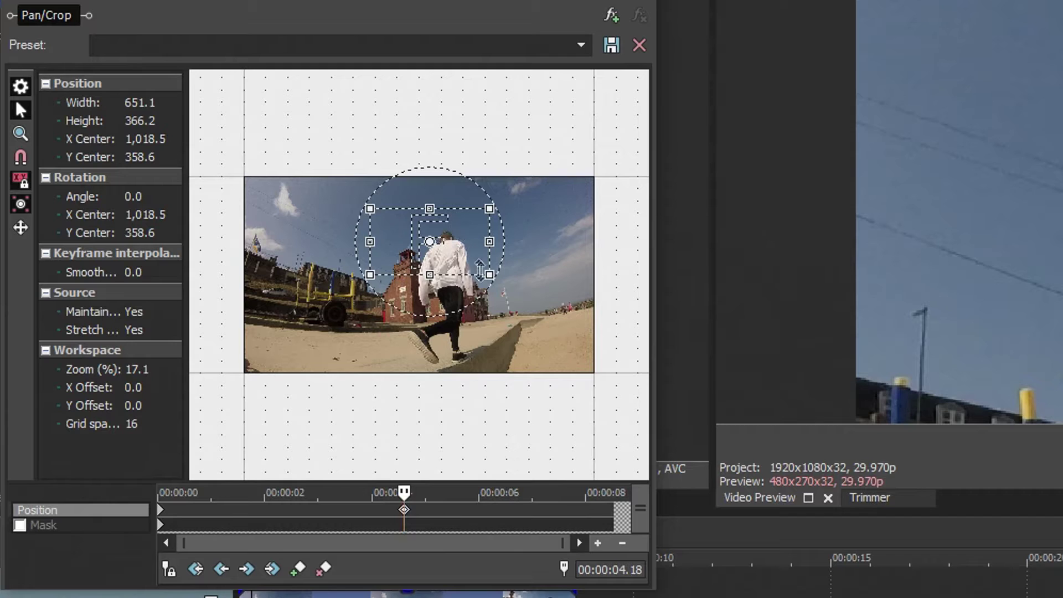
Restore the 4-second keyframe's crop to the full 1,920 × 1,080 frame.
drag(489, 274, 553, 310)
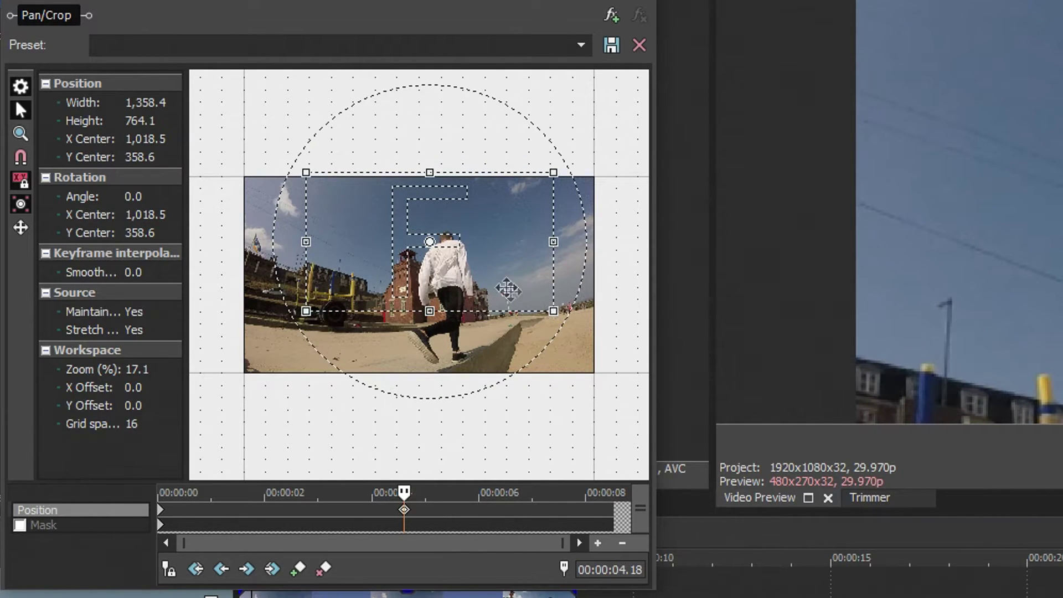
right_click(483, 263)
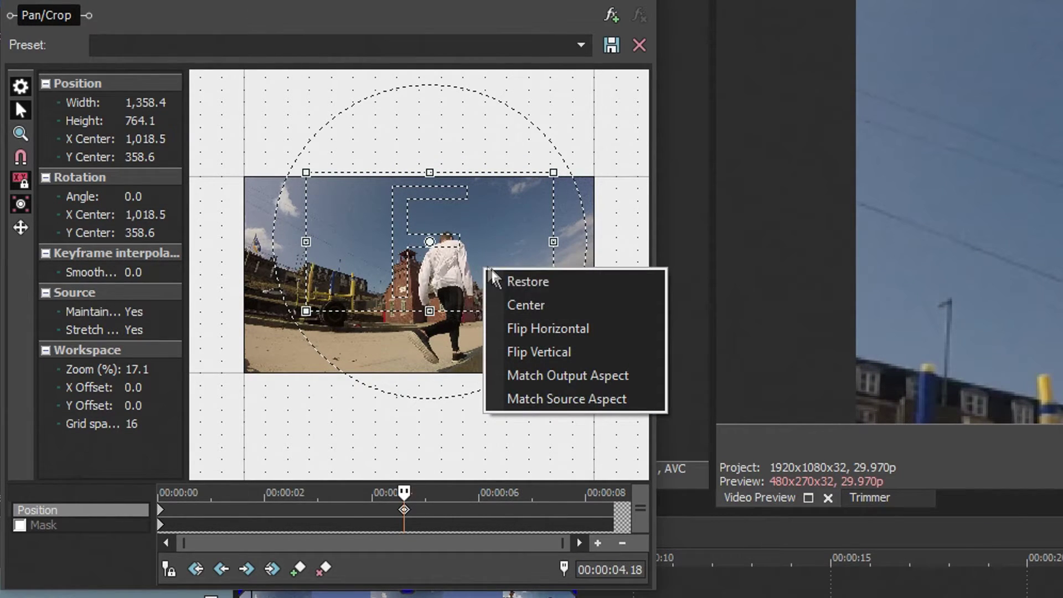
click(551, 283)
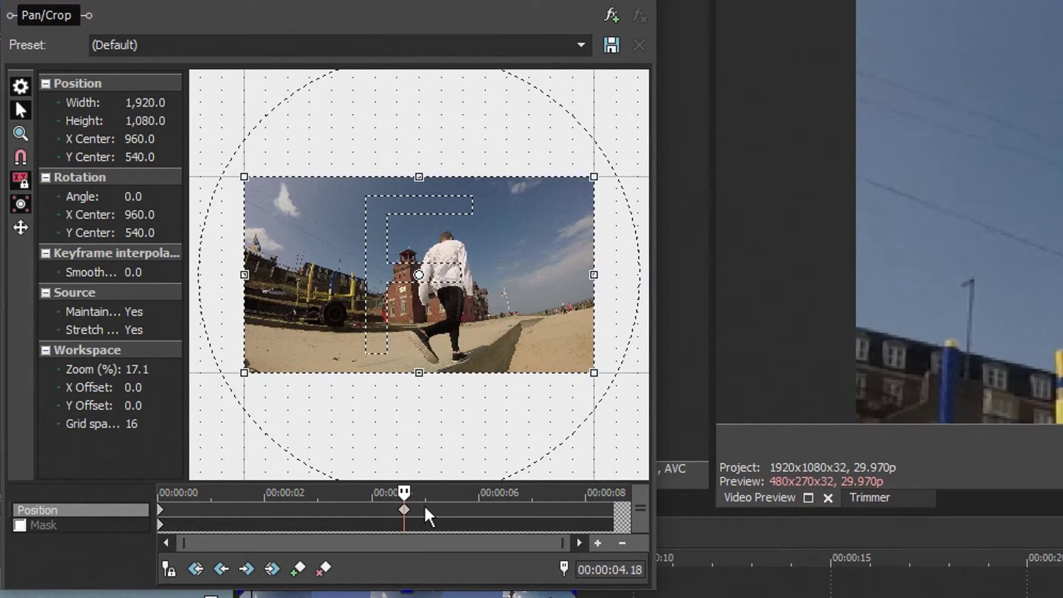
drag(381, 491, 445, 539)
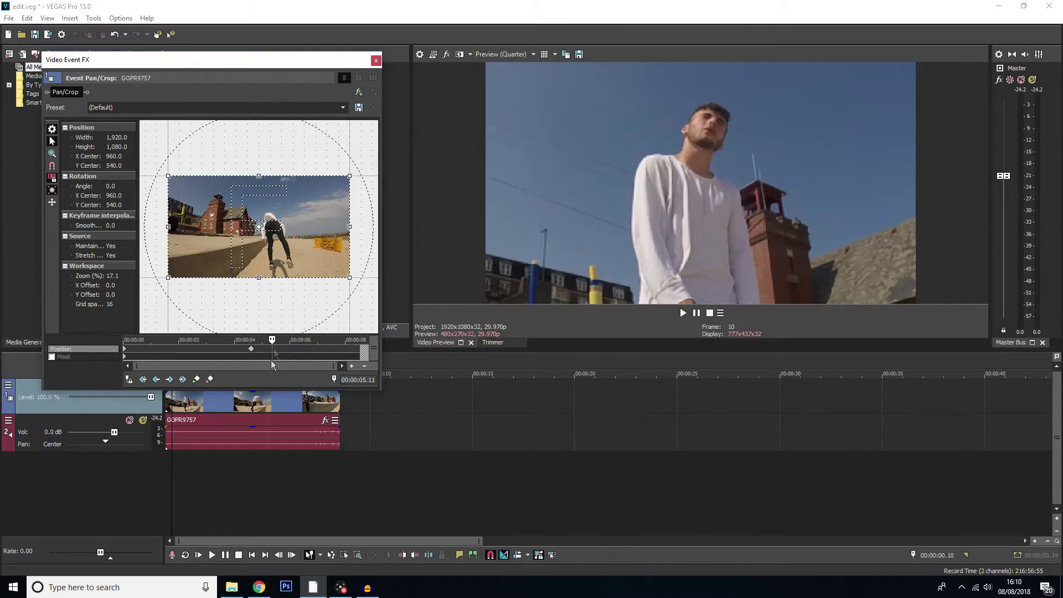
click(168, 473)
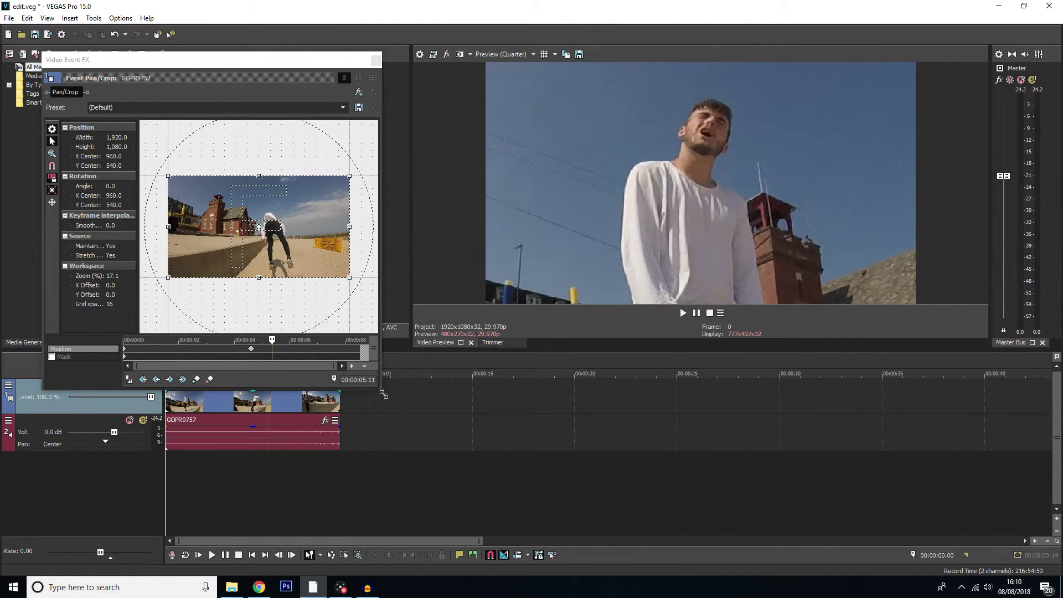
key(space)
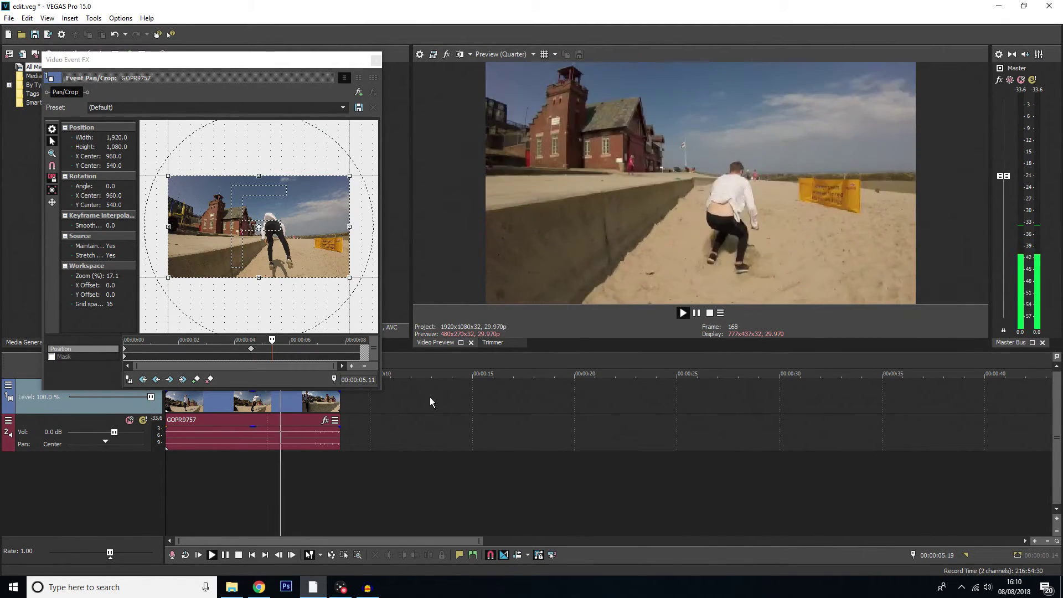
key(space)
click(251, 348)
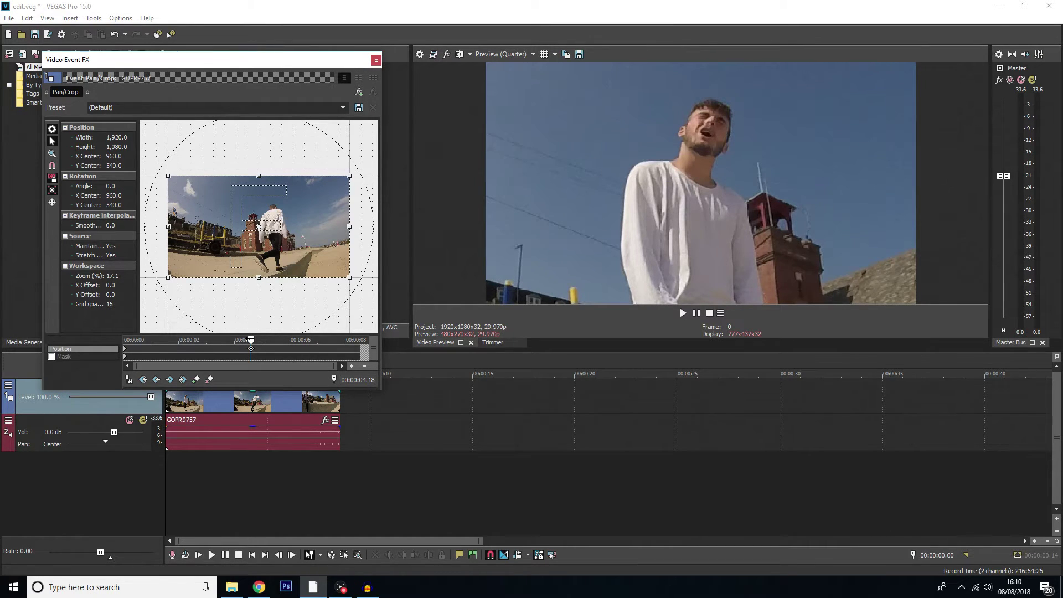
Drag the close-up keyframe from 0 to about 00:00:03.07, checking the frames around it.
drag(250, 340, 212, 339)
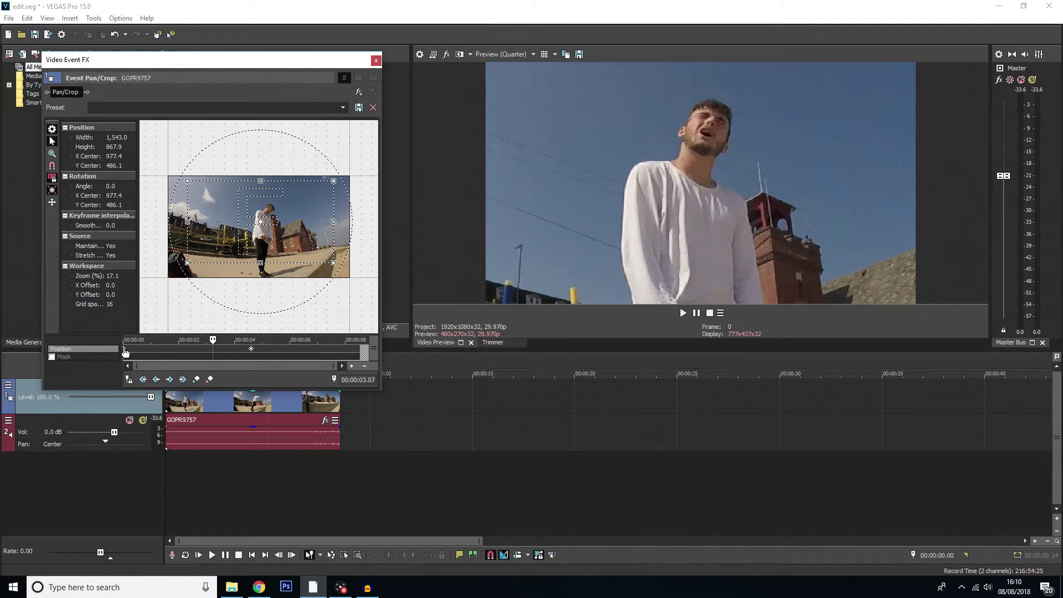
drag(125, 352, 213, 356)
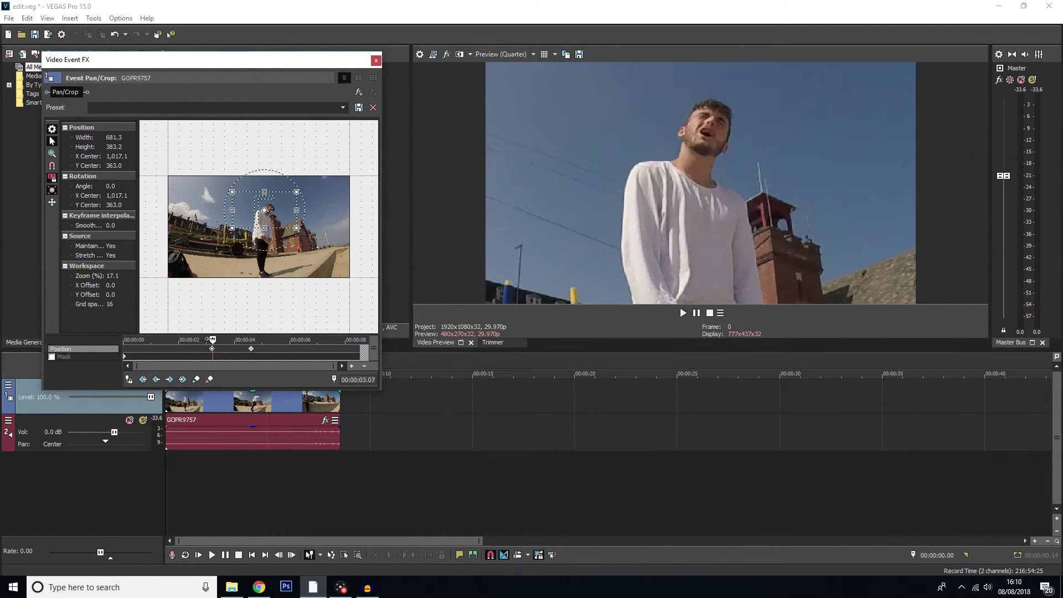
drag(212, 339, 137, 339)
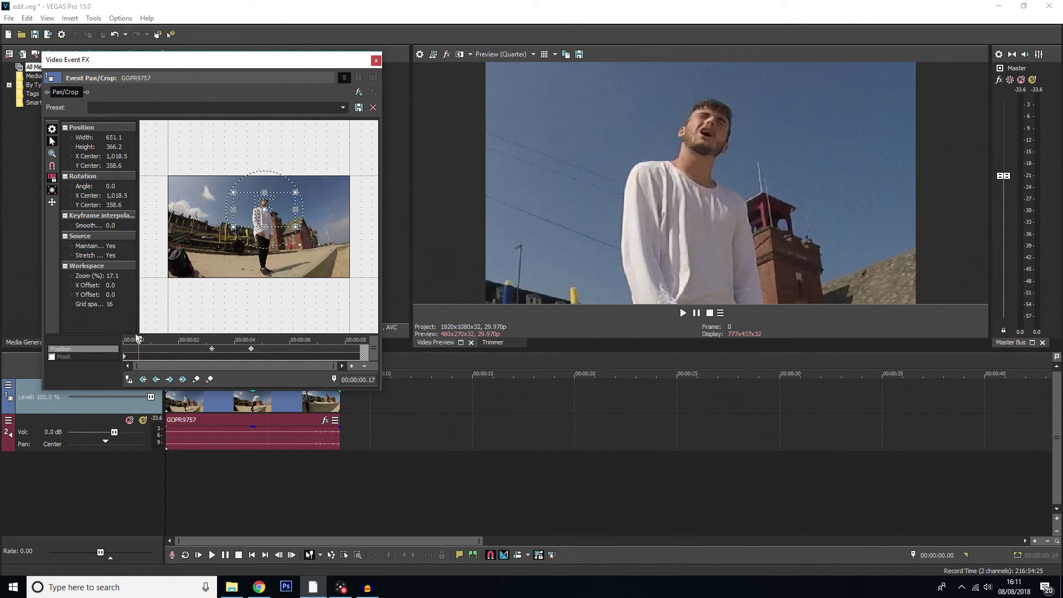
Close the Video Event FX window and play back the edited GOPR9757 clip.
click(376, 60)
key(space)
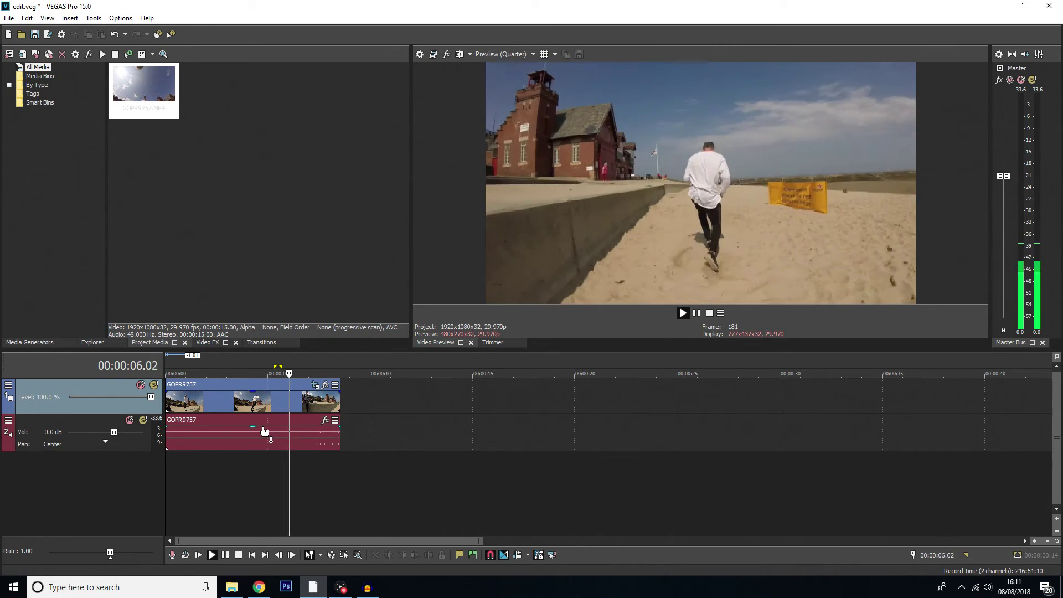
Stop playback so the cursor returns to 00:00:00.00 on the face close-up.
key(space)
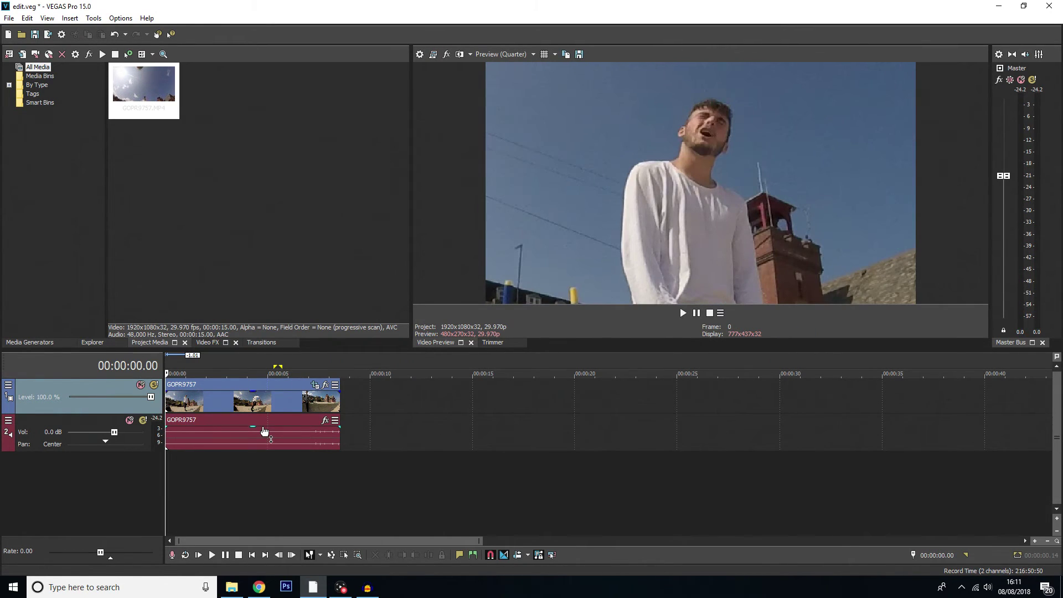